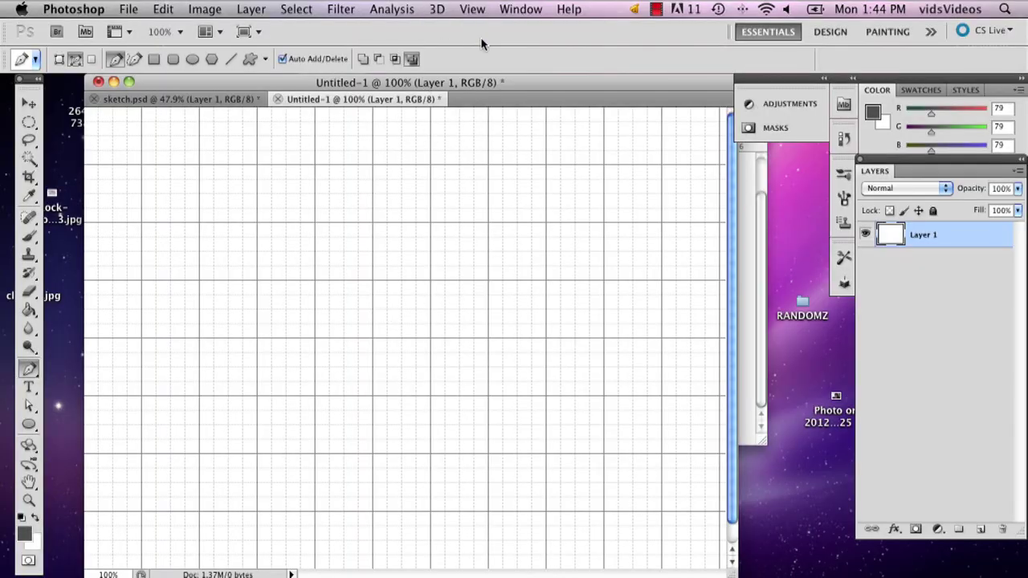
# Toggle the canvas grid off and then back on.
pyautogui.click(474, 9)
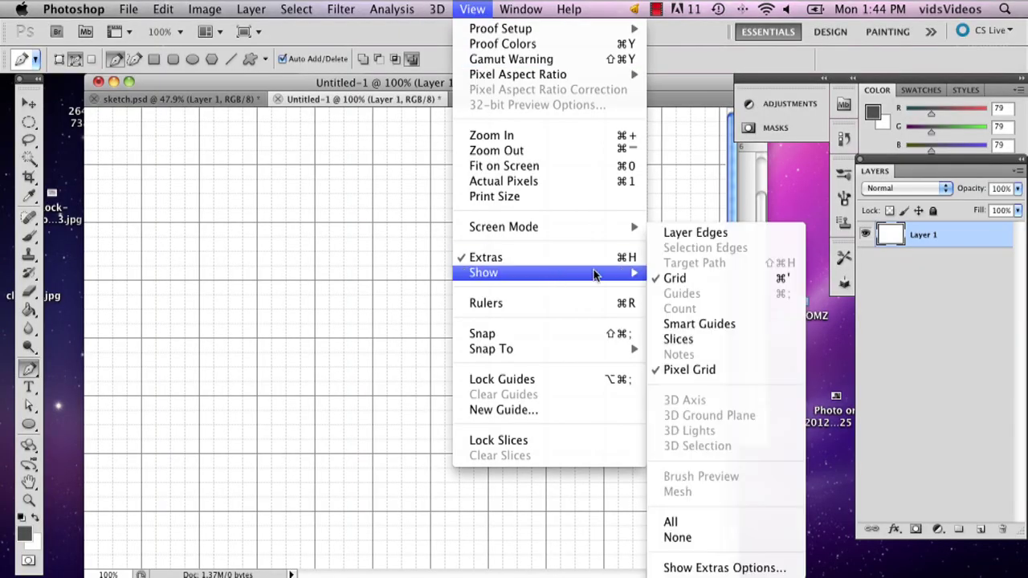
pyautogui.click(711, 196)
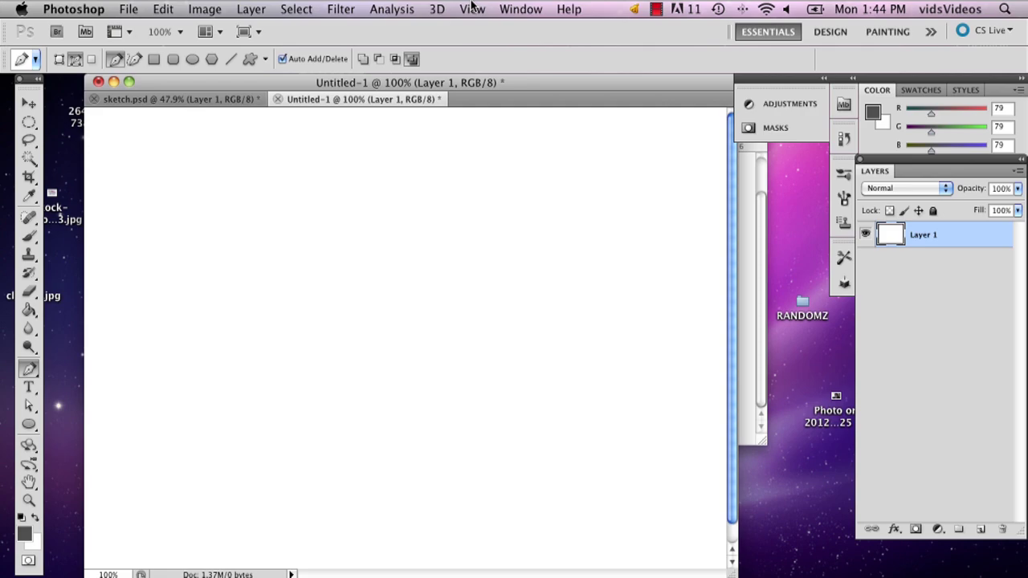
pyautogui.click(472, 9)
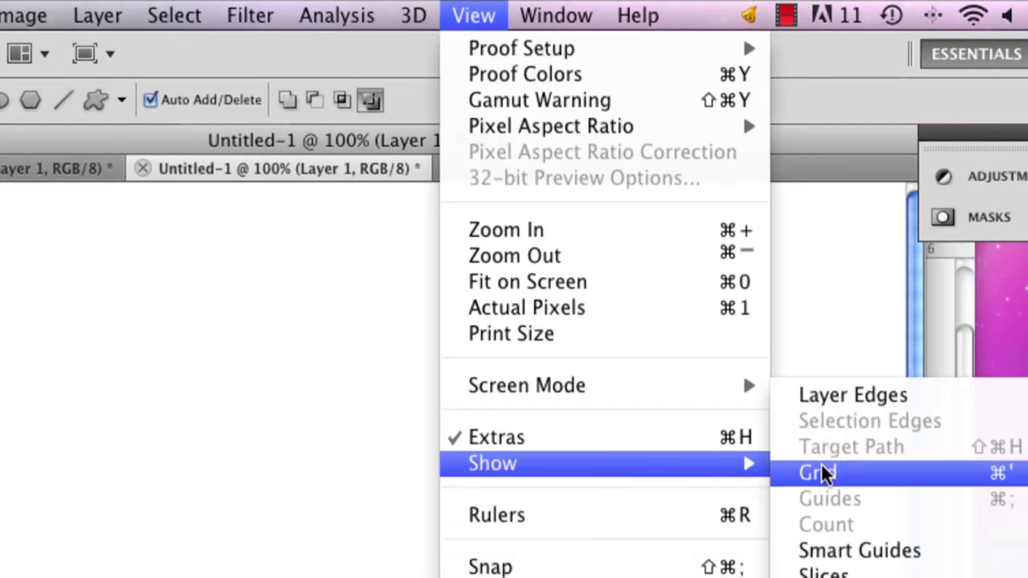
pyautogui.click(821, 474)
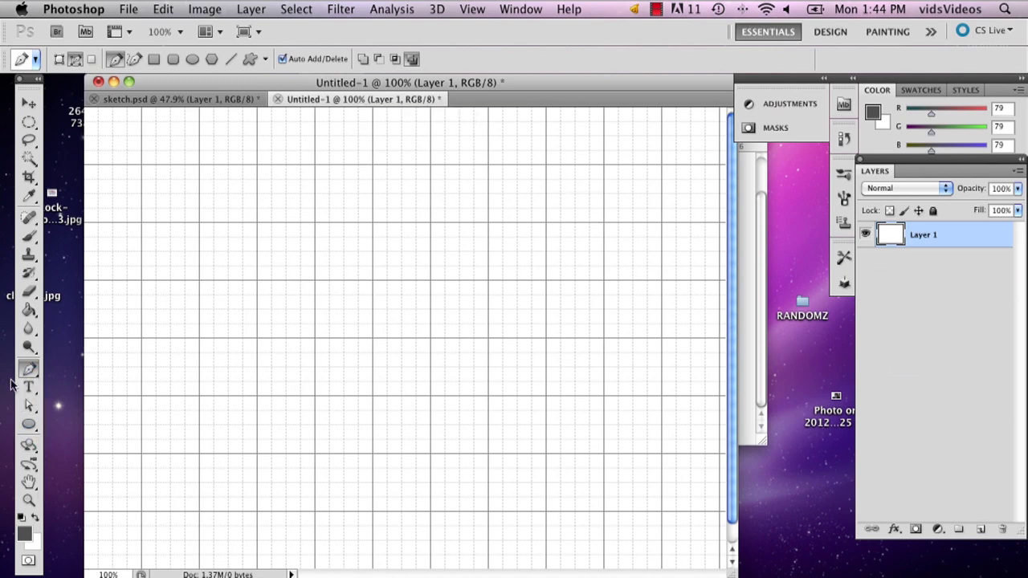
# Select the standard Pen Tool from the toolbox flyout for drawing the path.
pyautogui.moveTo(29, 347); pyautogui.dragTo(80, 358)
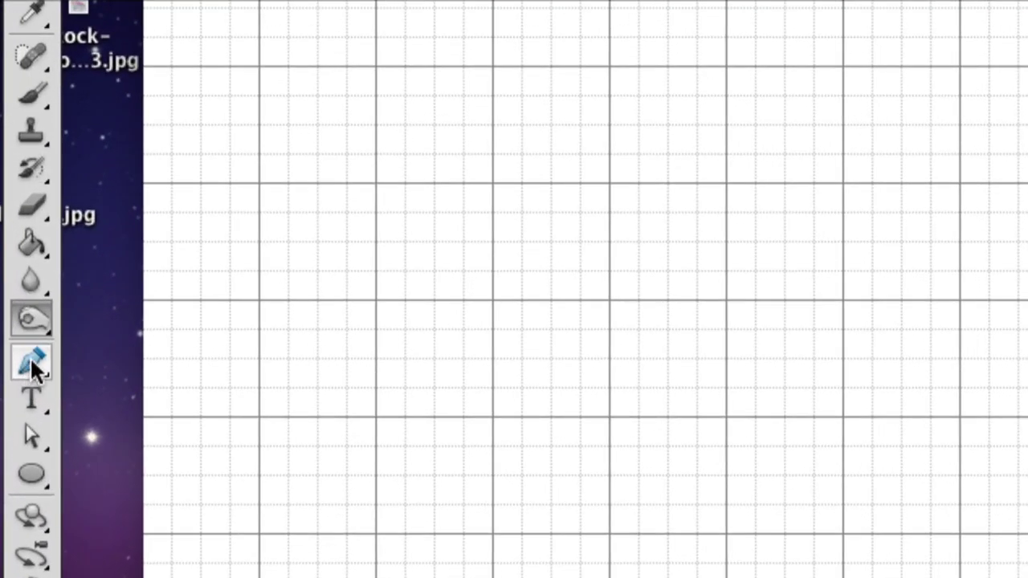
pyautogui.click(29, 368)
pyautogui.moveTo(34, 360); pyautogui.dragTo(94, 362)
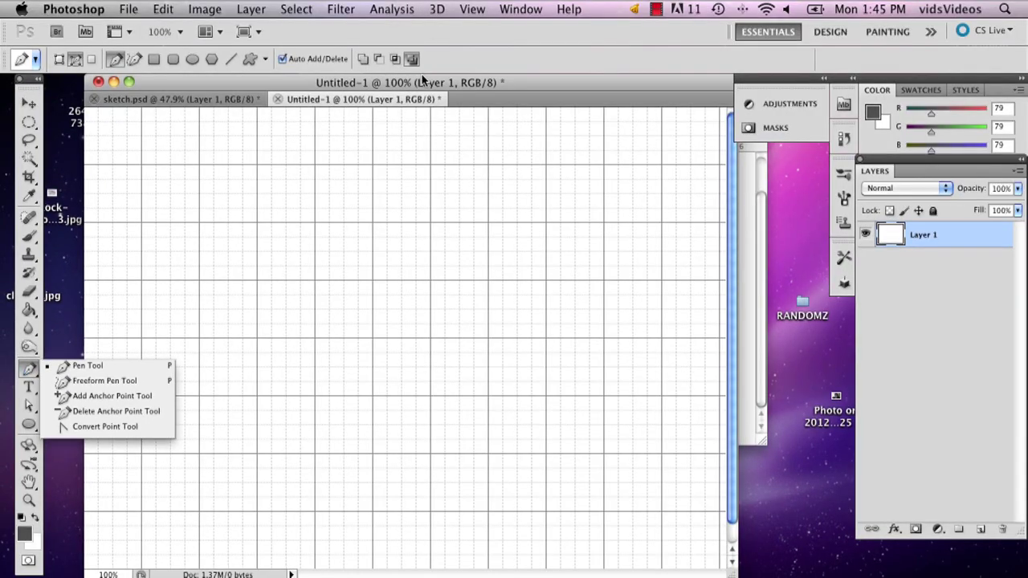
pyautogui.click(423, 80)
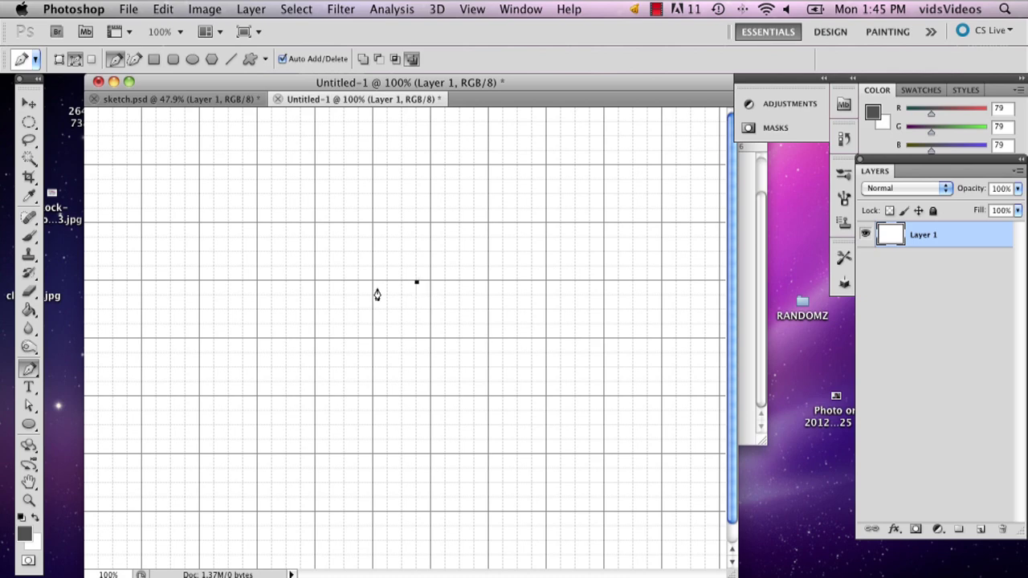
# Drag out a curved neckline anchor and reshape its handle with Direct Selection.
pyautogui.moveTo(373, 283); pyautogui.dragTo(348, 251)
pyautogui.click(344, 282)
pyautogui.press('super+z')
pyautogui.click(29, 406)
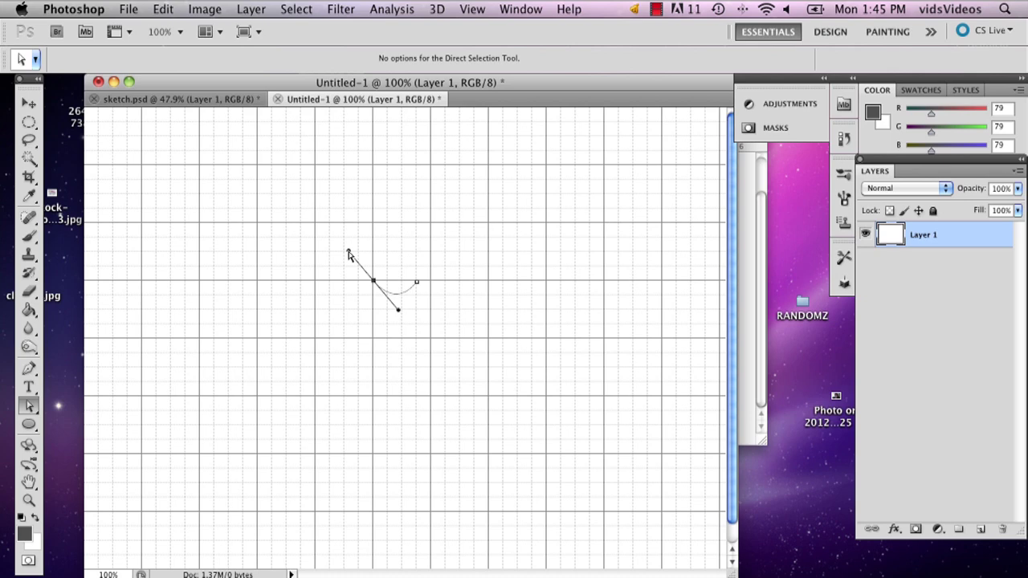
pyautogui.moveTo(349, 254); pyautogui.dragTo(371, 279)
# Add and adjust the next neckline point, continuing the path toward the left shoulder.
pyautogui.click(29, 369)
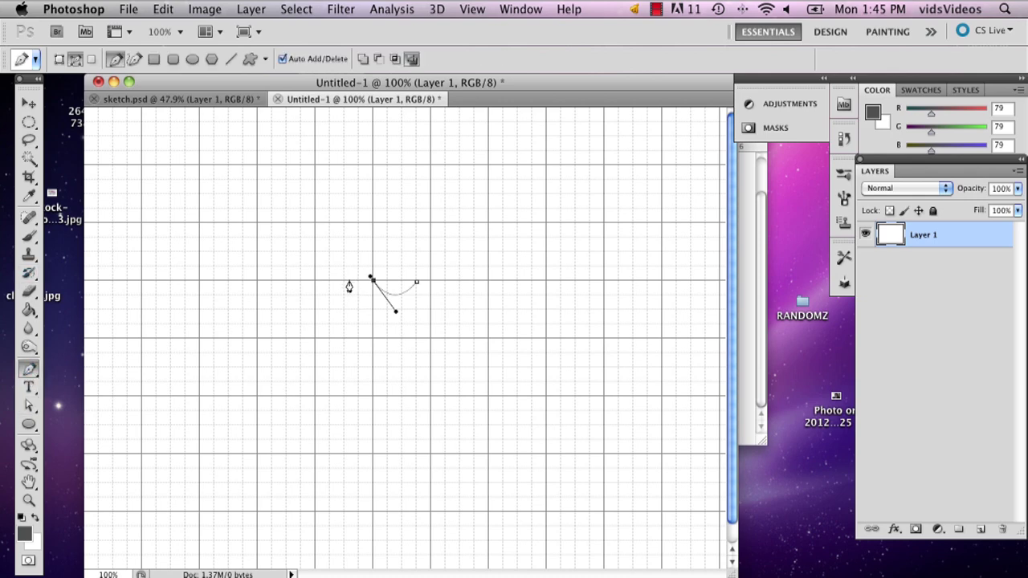
pyautogui.click(346, 281)
pyautogui.moveTo(346, 281); pyautogui.dragTo(344, 281)
pyautogui.click(345, 281)
pyautogui.click(30, 406)
pyautogui.click(344, 280)
# Place the left sleeve's outer corner and underside anchors, undoing misplaced points.
pyautogui.click(256, 326)
pyautogui.hotkey('ctrl', 'z')
pyautogui.click(257, 353)
pyautogui.click(314, 397)
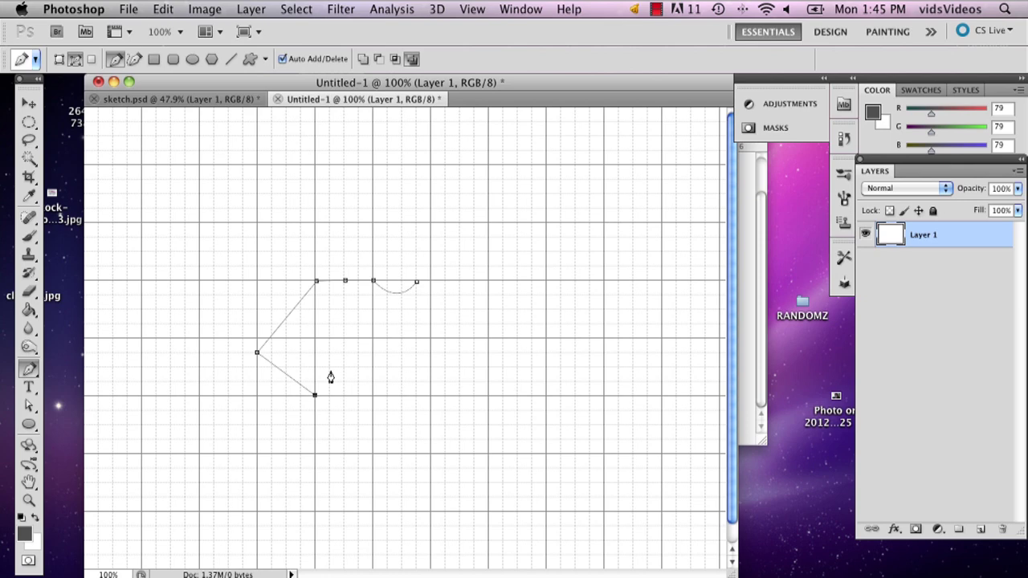
pyautogui.hotkey('ctrl', 'z')
pyautogui.hotkey('ctrl', 'z')
# Add the armpit, side-bottom corner and hem anchors across to the shirt's centre.
pyautogui.hotkey('ctrl', 'z')
pyautogui.hotkey('ctrl', 'alt', 'z')
pyautogui.hotkey('ctrl', 'z')
pyautogui.click(330, 338)
pyautogui.click(301, 486)
pyautogui.hotkey('ctrl', 'z')
pyautogui.click(315, 483)
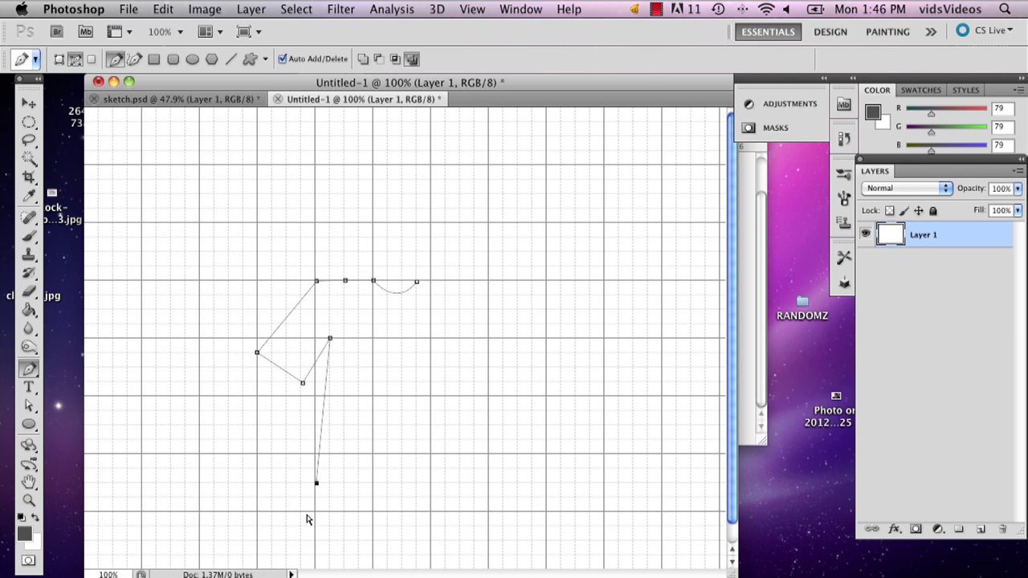
pyautogui.hotkey('ctrl', 'z')
pyautogui.click(316, 517)
pyautogui.click(445, 514)
pyautogui.rightClick(335, 323)
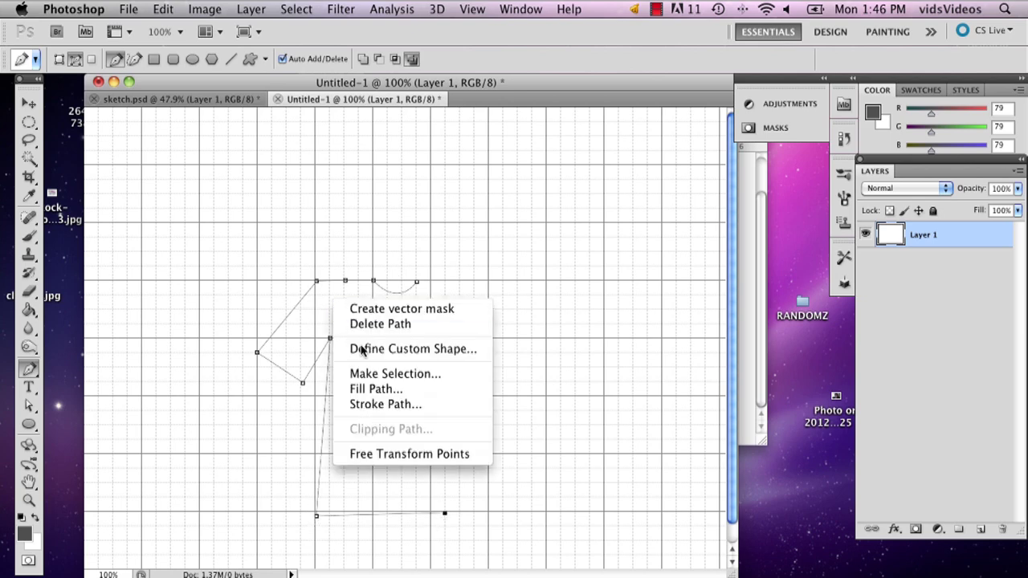
pyautogui.click(315, 328)
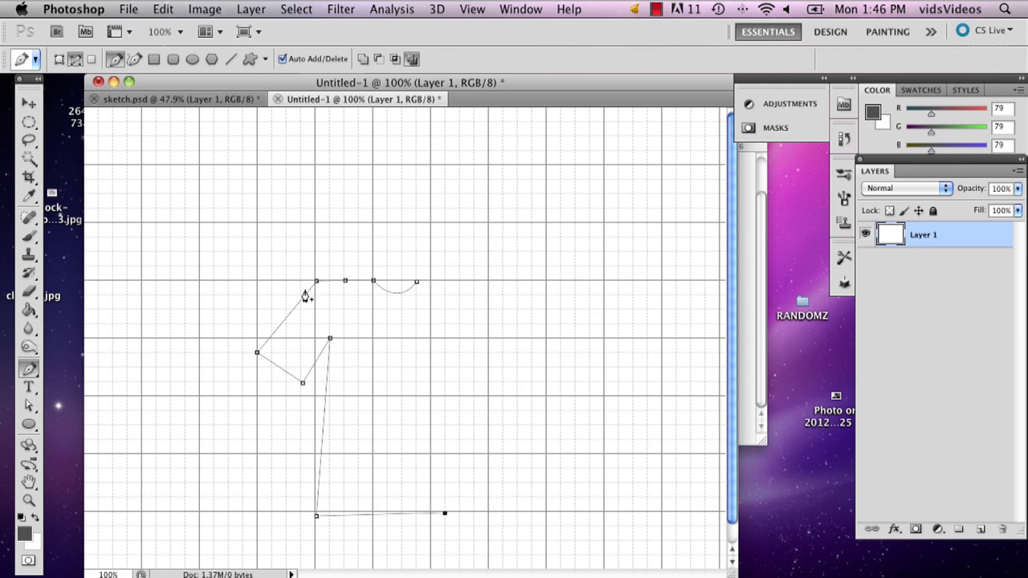
pyautogui.rightClick(325, 281)
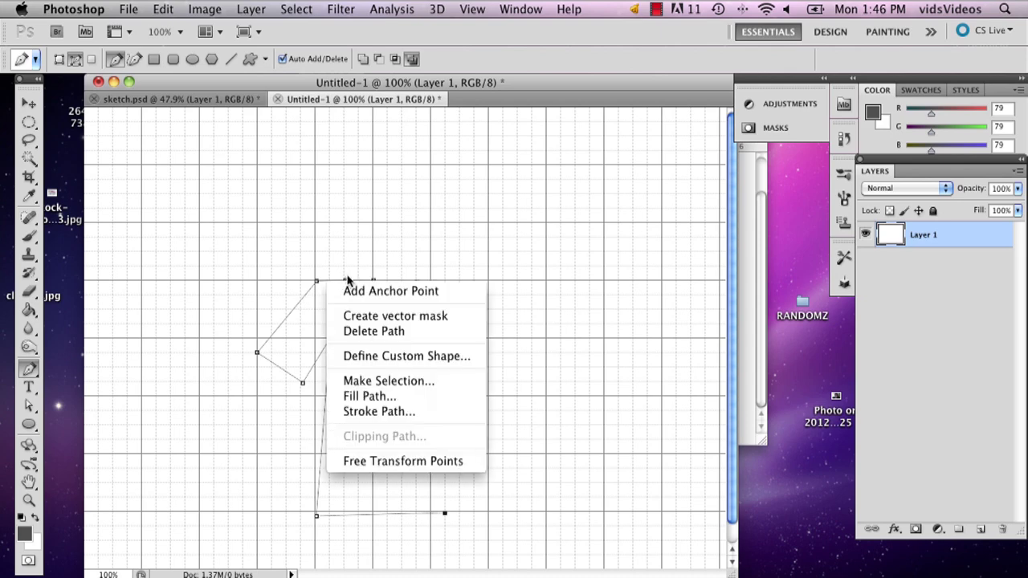
pyautogui.click(387, 412)
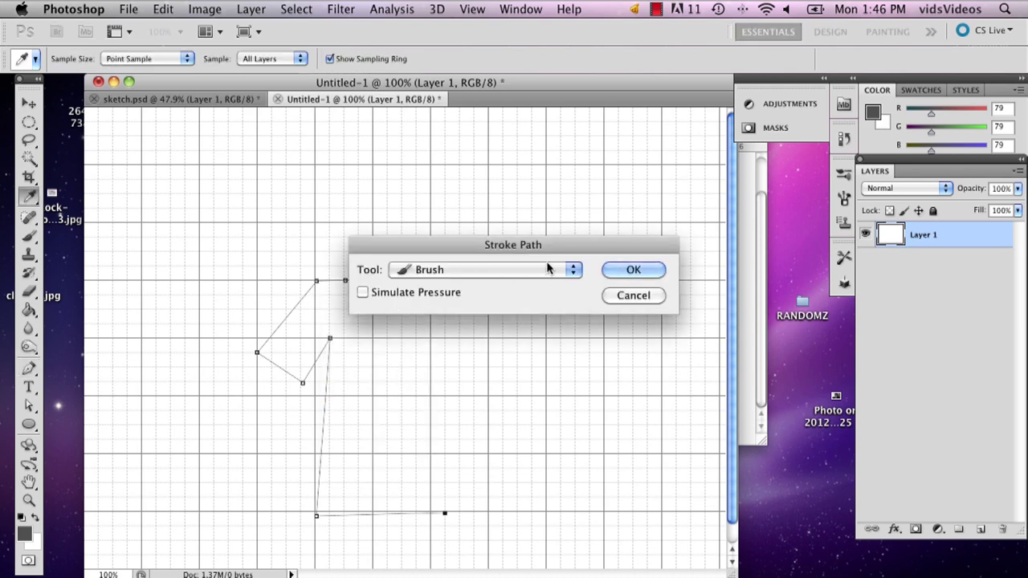
pyautogui.click(632, 272)
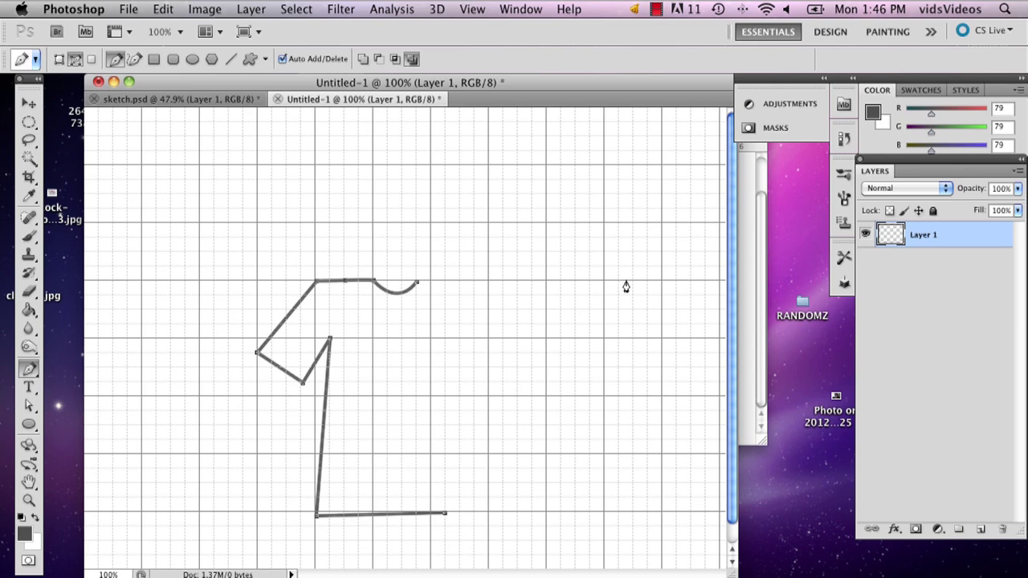
# Undo the too-thick stroke and set the Brush to a thin 2 px preset.
pyautogui.hotkey('ctrl', 'z')
pyautogui.click(29, 235)
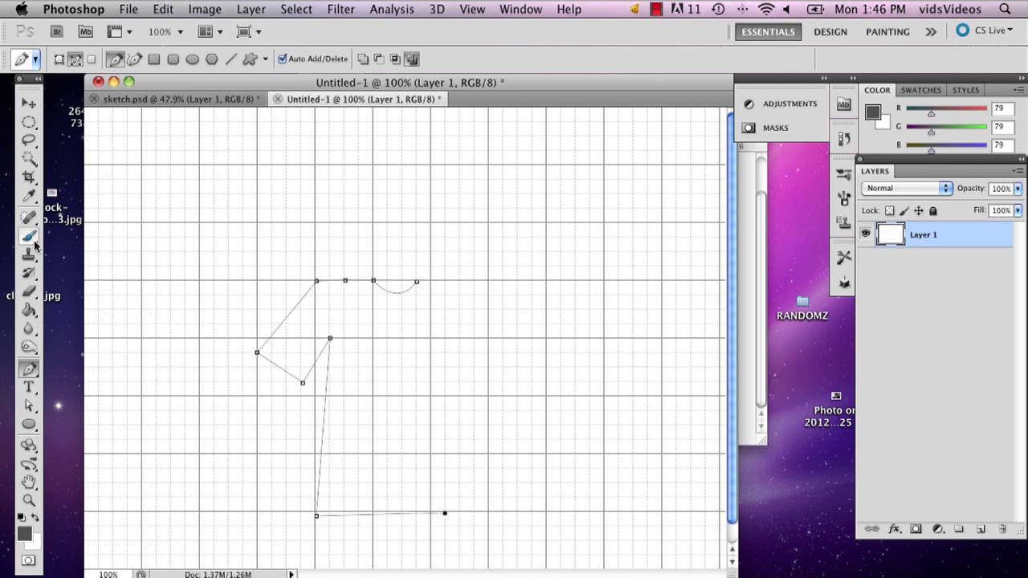
pyautogui.click(77, 60)
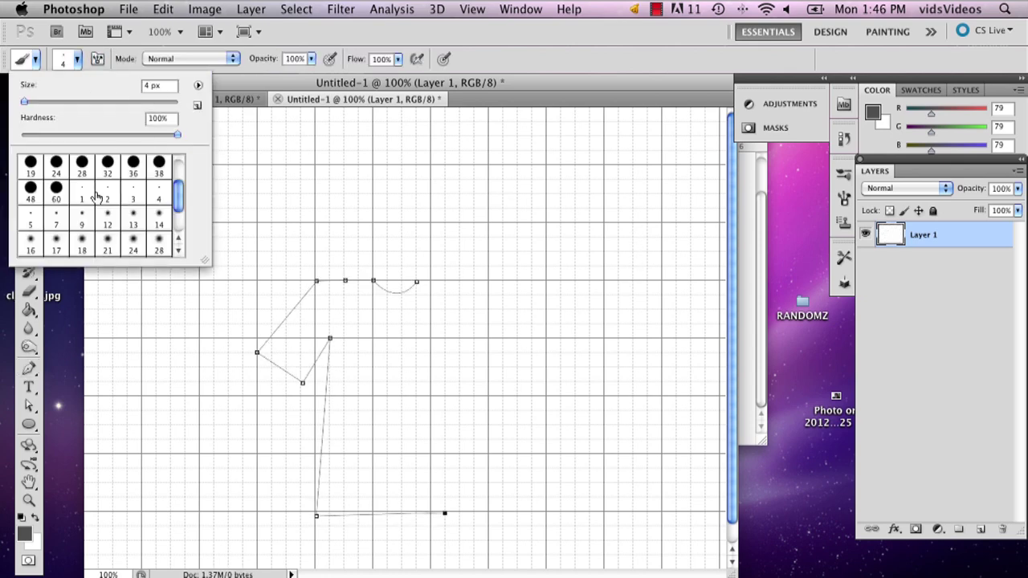
pyautogui.click(58, 170)
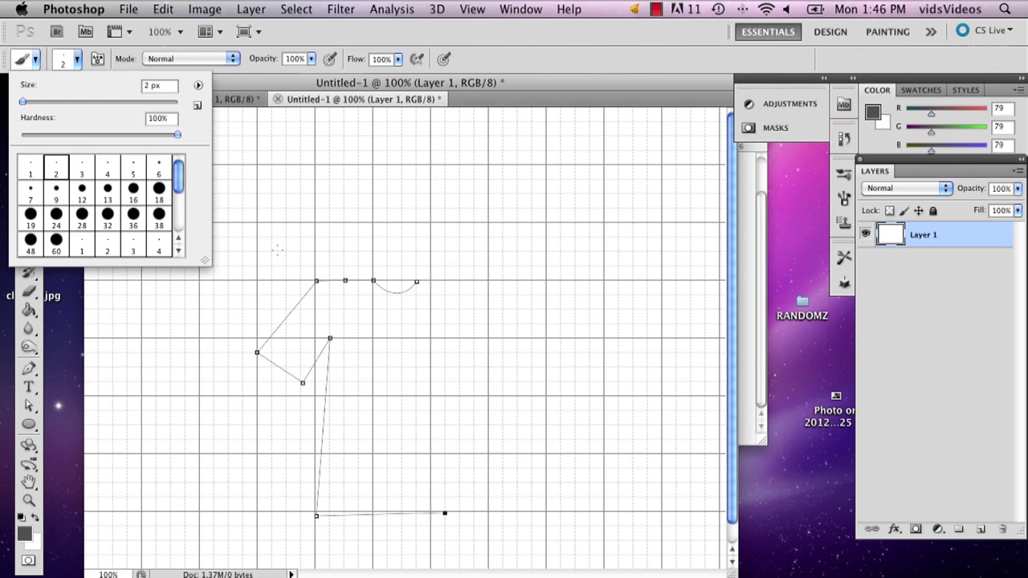
pyautogui.click(326, 91)
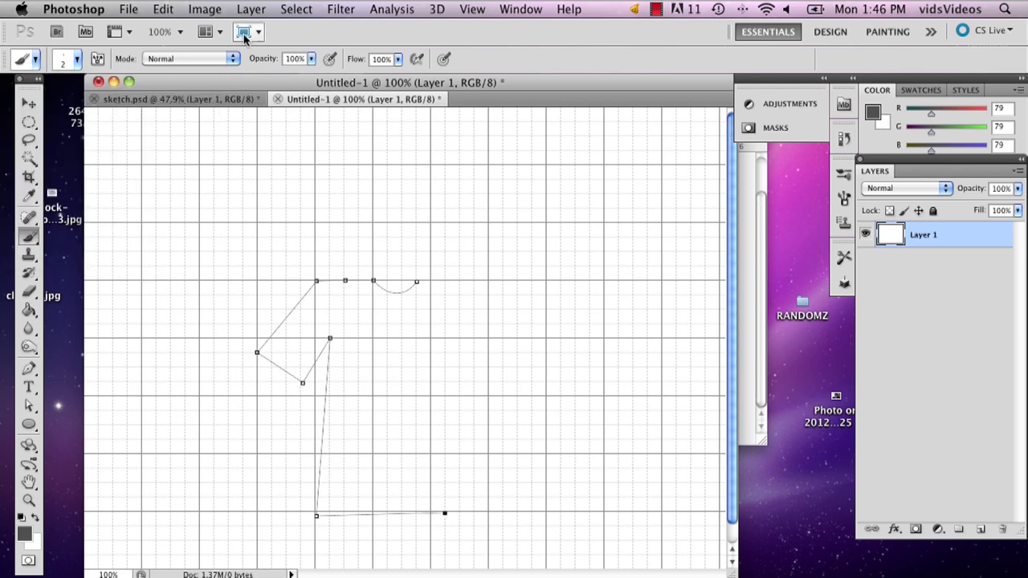
pyautogui.click(342, 8)
pyautogui.click(339, 11)
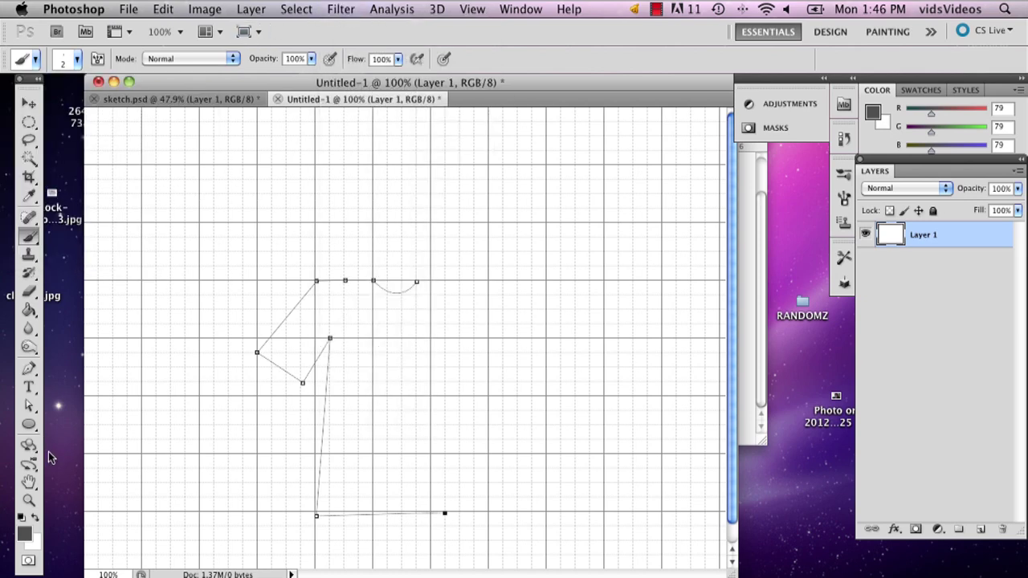
# Stroke the half-shirt path with the 2 px brush via Stroke Path.
pyautogui.click(29, 371)
pyautogui.rightClick(314, 322)
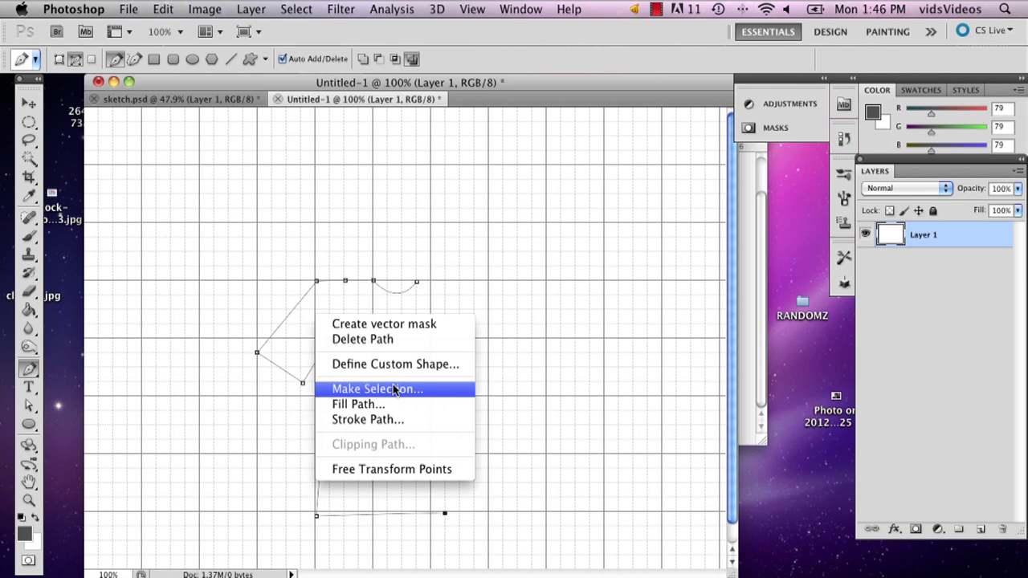
pyautogui.click(404, 429)
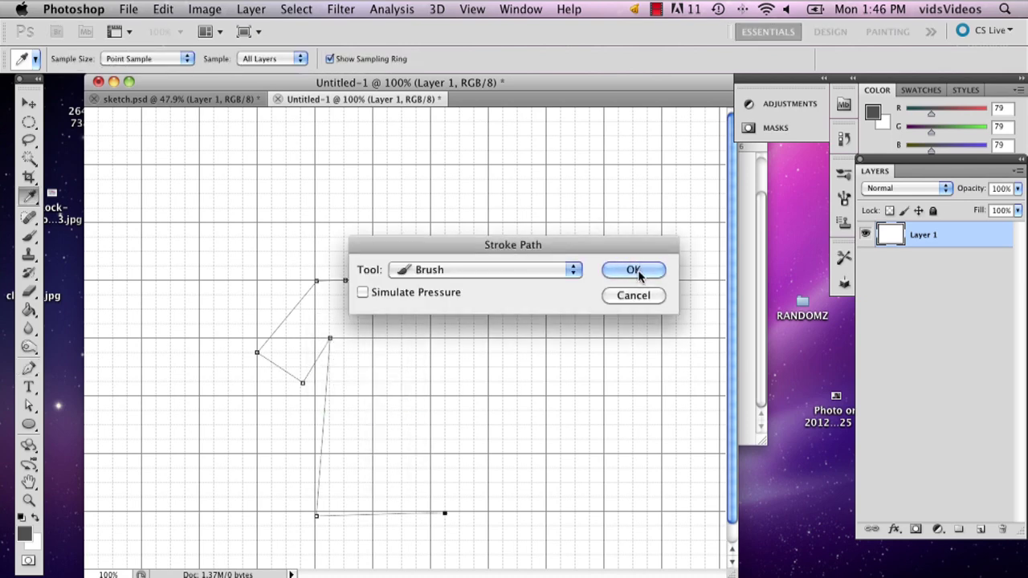
pyautogui.click(616, 269)
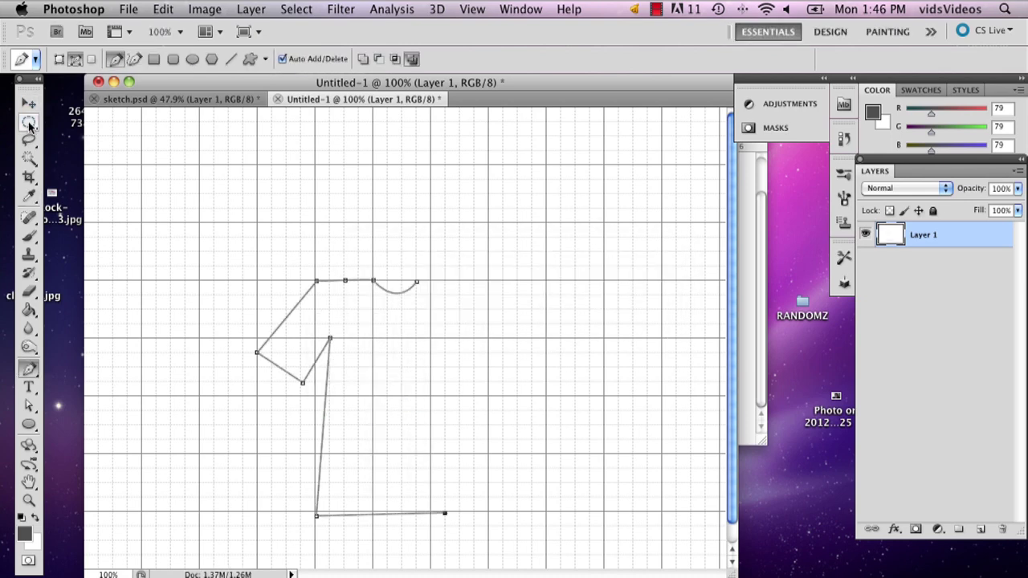
# Alt-drag a duplicate of the stroked half-shirt off to the right with the Move tool.
pyautogui.moveTo(28, 122); pyautogui.dragTo(73, 121)
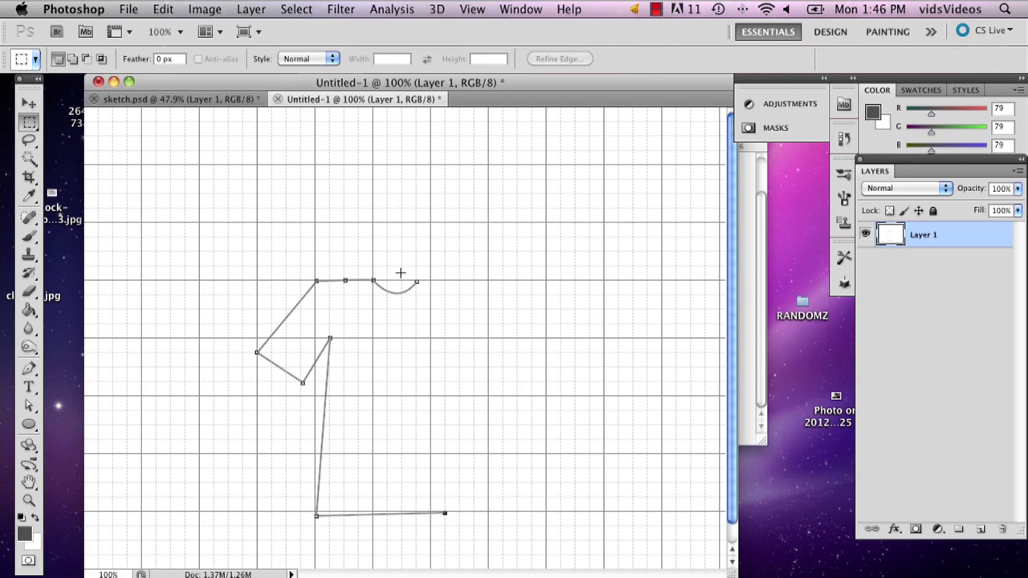
pyautogui.click(26, 104)
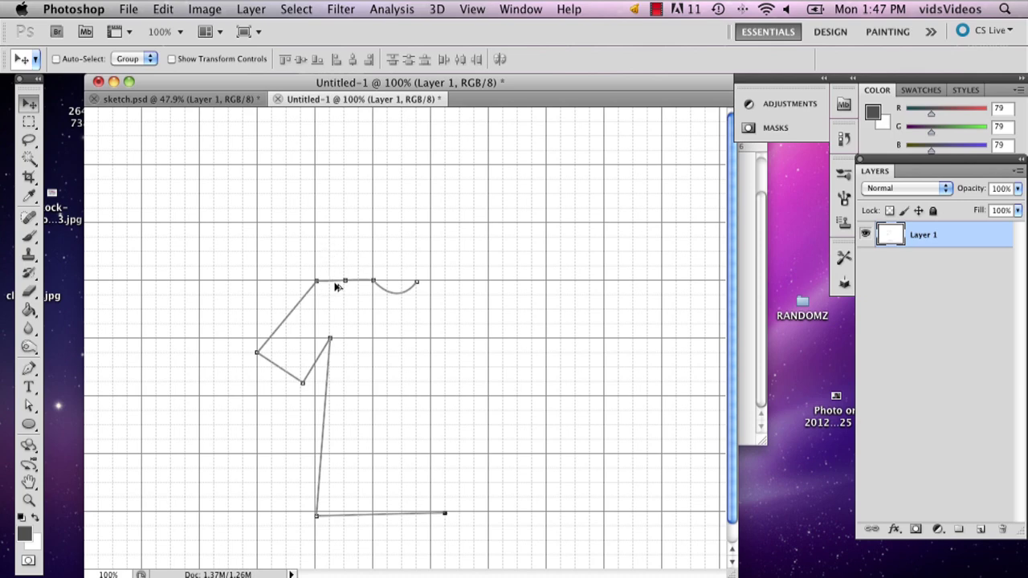
pyautogui.keyDown('alt'); pyautogui.moveTo(336, 287); pyautogui.dragTo(505, 287); pyautogui.keyUp('alt')
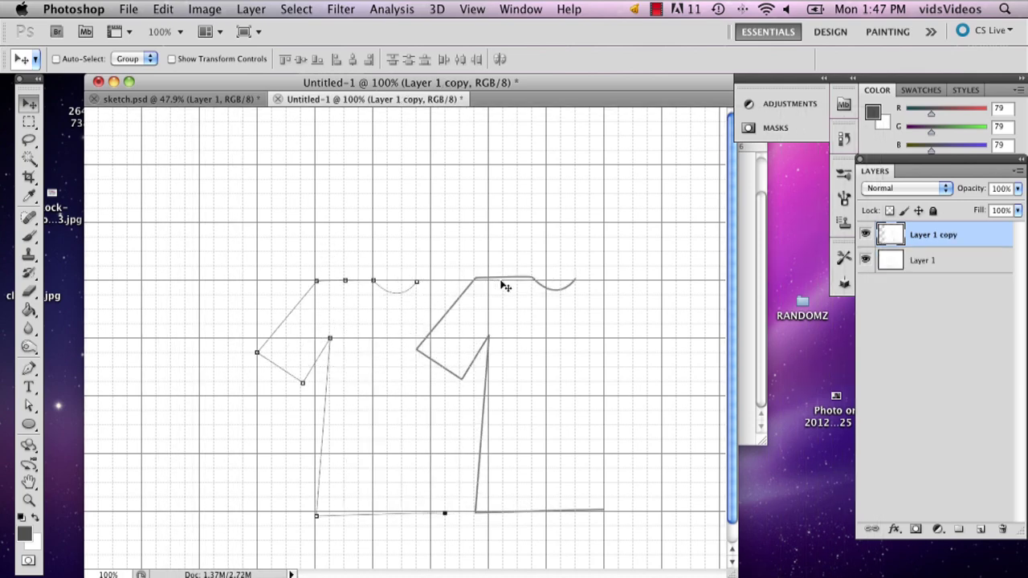
# Undo the duplicate half-shirt and delete the working path.
pyautogui.hotkey('ctrl', 'z')
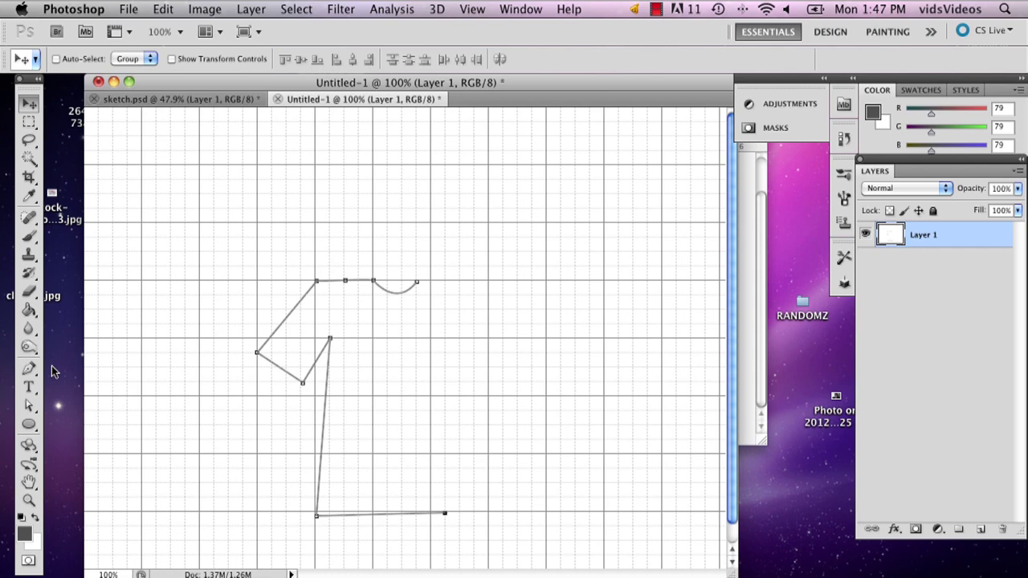
pyautogui.click(36, 367)
pyautogui.rightClick(383, 302)
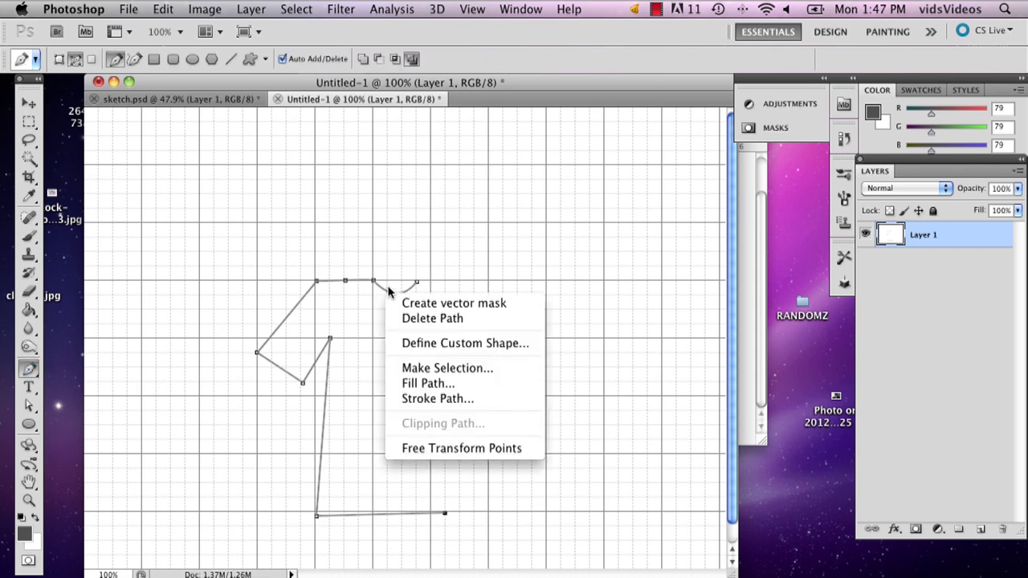
pyautogui.click(422, 320)
# Try another copy and a new layer, then undo back to Layer 1.
pyautogui.click(29, 103)
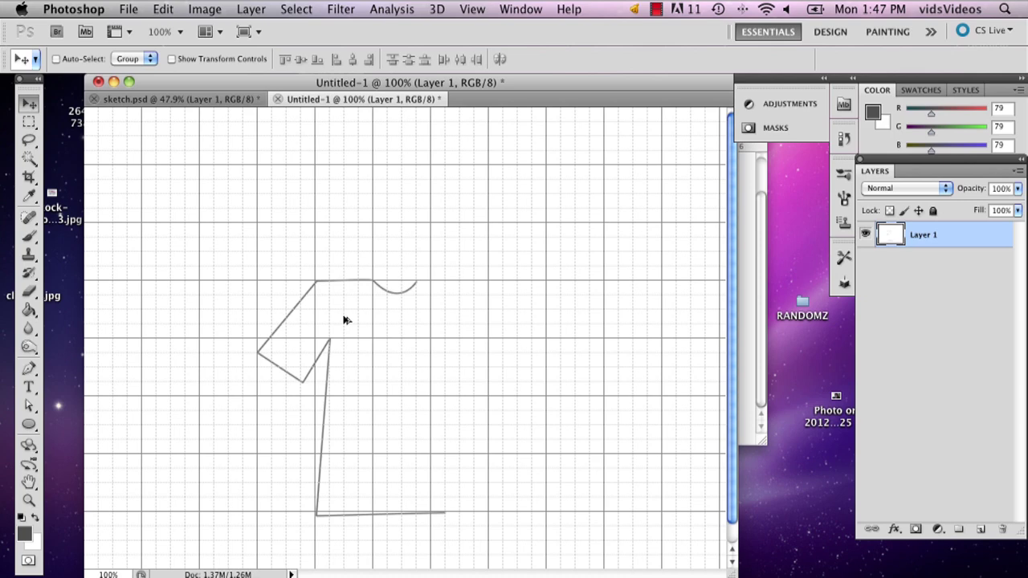
pyautogui.moveTo(346, 319); pyautogui.dragTo(476, 313)
pyautogui.press('super+j')
pyautogui.press('super+alt+z')
pyautogui.press('super+alt+z')
pyautogui.click(981, 529)
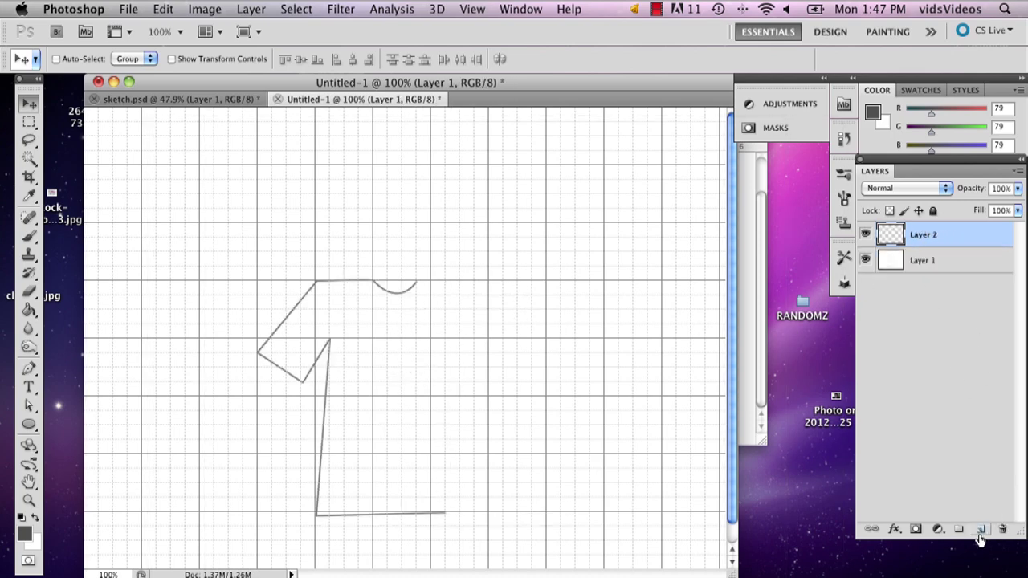
pyautogui.click(911, 265)
pyautogui.press('super+z')
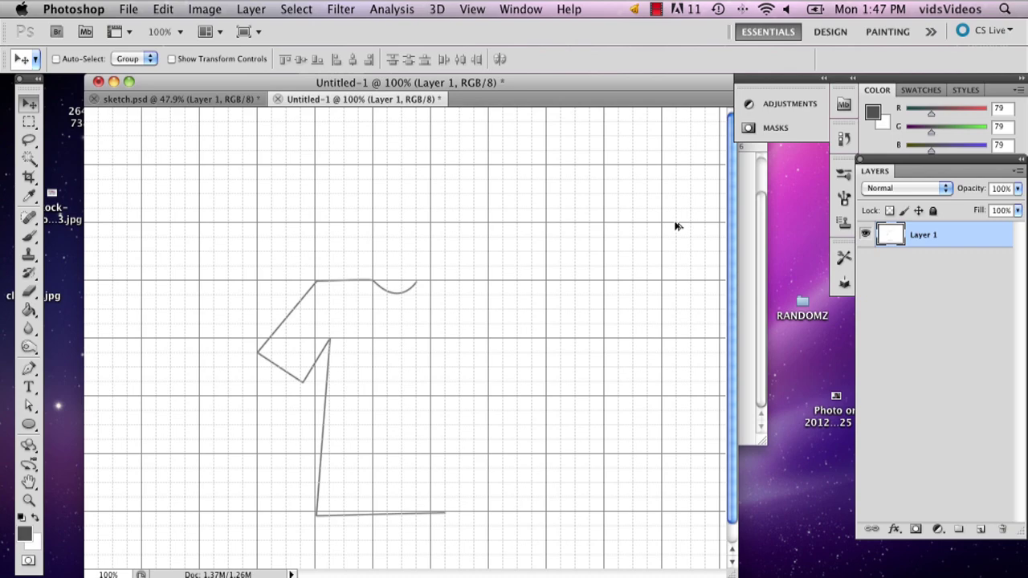
# Step back once in History, then delete the working path, keeping the gray stroke.
pyautogui.press('super+alt+z')
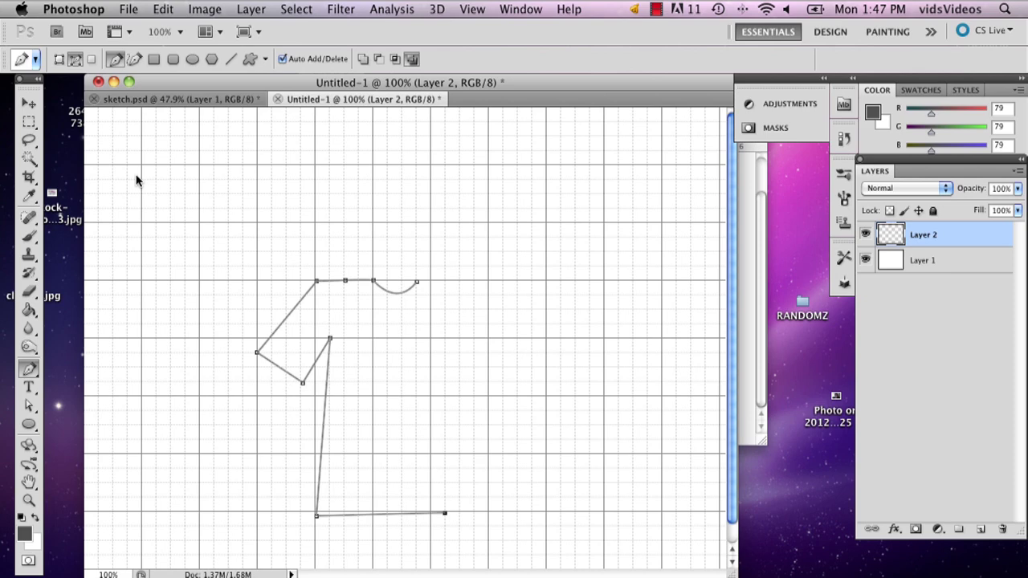
pyautogui.click(29, 103)
pyautogui.click(28, 370)
pyautogui.rightClick(345, 286)
pyautogui.click(402, 310)
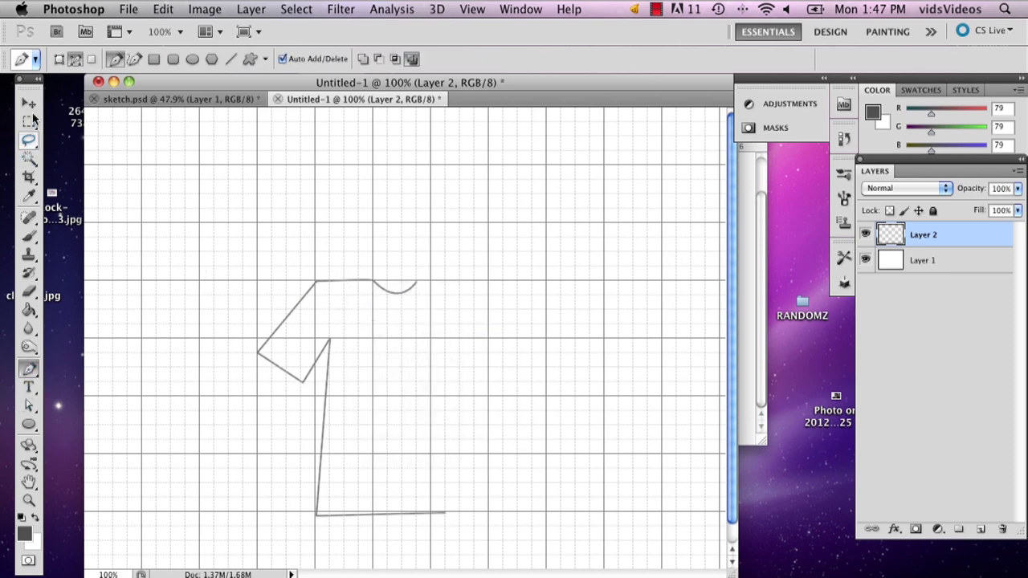
# Duplicate the half-shirt layer, flip it horizontally, and join it to the original at the neckline.
pyautogui.press('v')
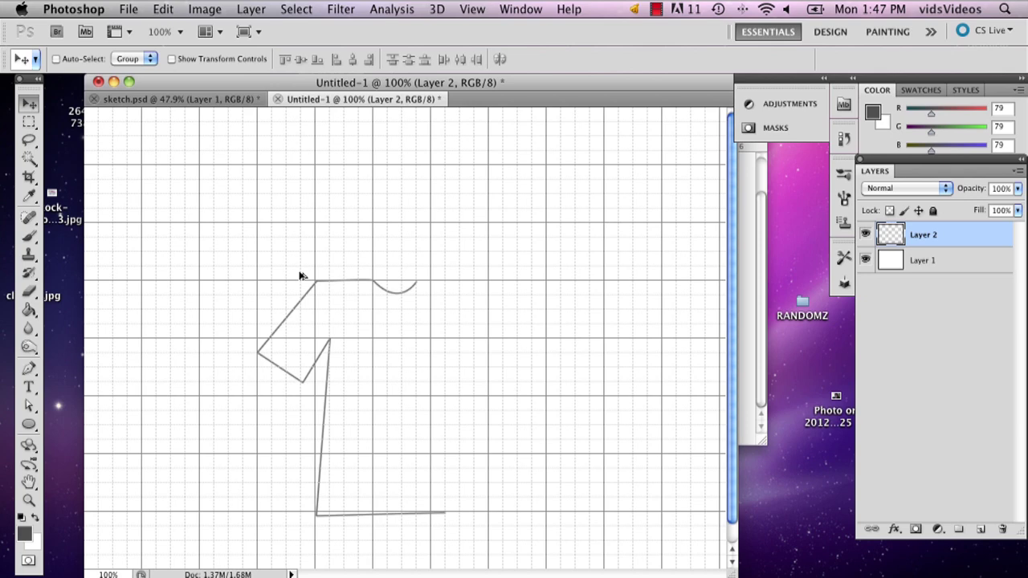
pyautogui.keyDown('alt'); pyautogui.moveTo(391, 287); pyautogui.dragTo(534, 289); pyautogui.keyUp('alt')
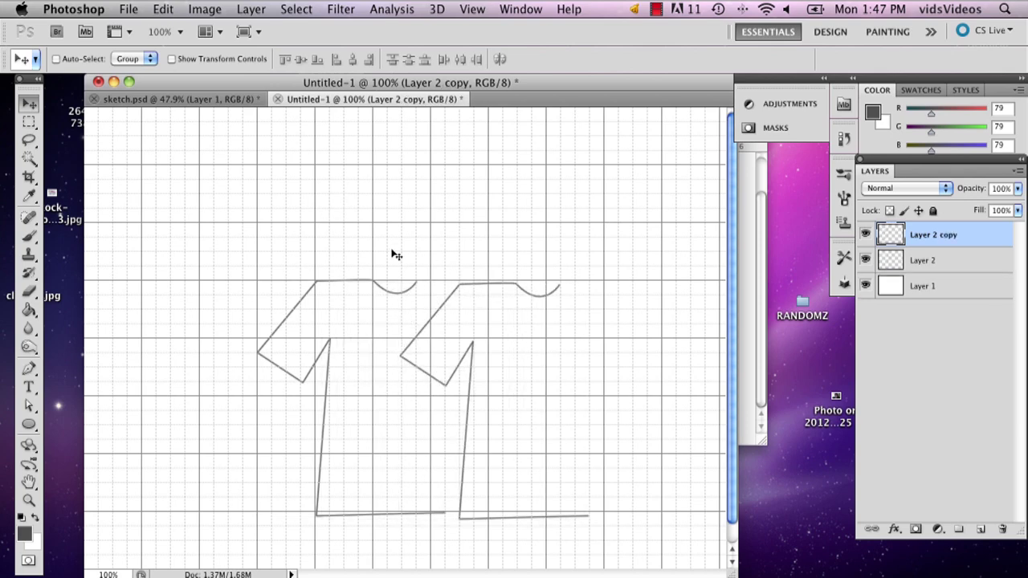
pyautogui.click(28, 122)
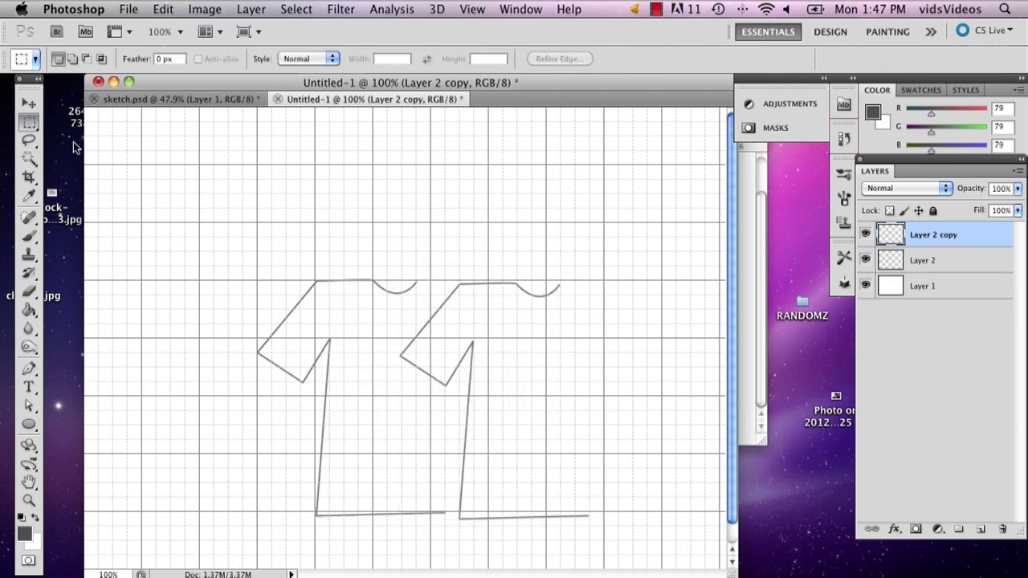
pyautogui.rightClick(506, 288)
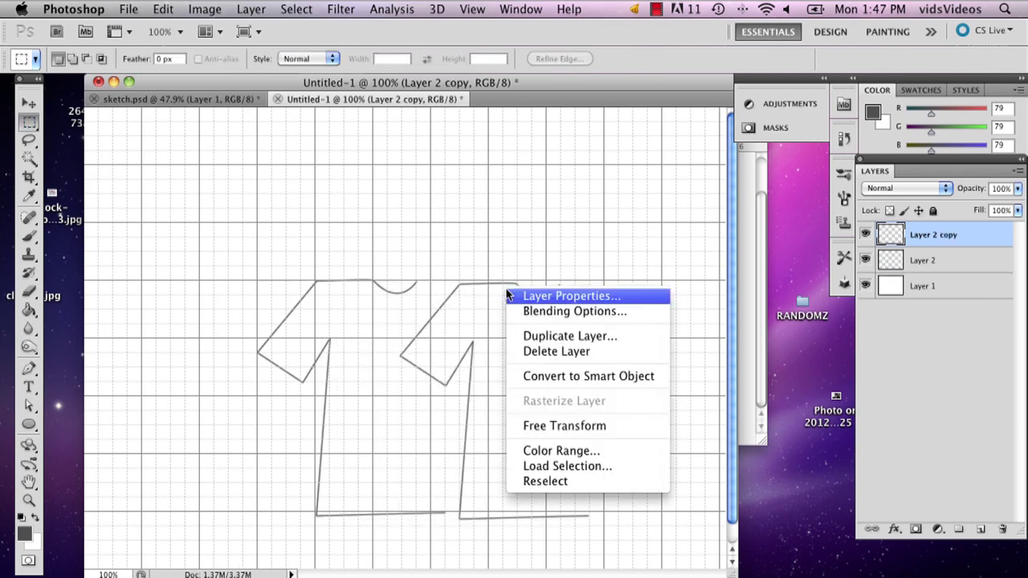
pyautogui.click(553, 426)
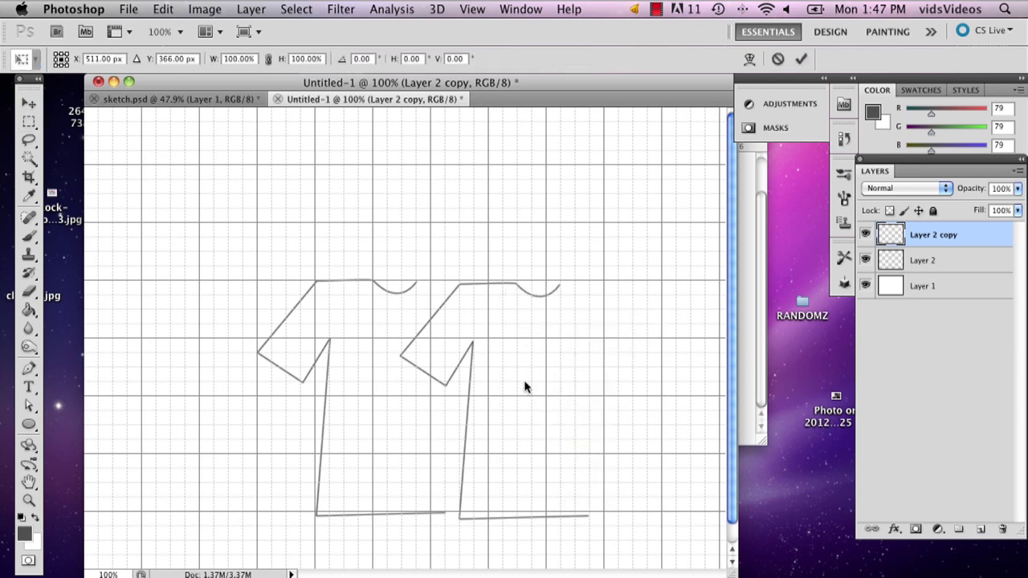
pyautogui.rightClick(520, 335)
pyautogui.click(548, 541)
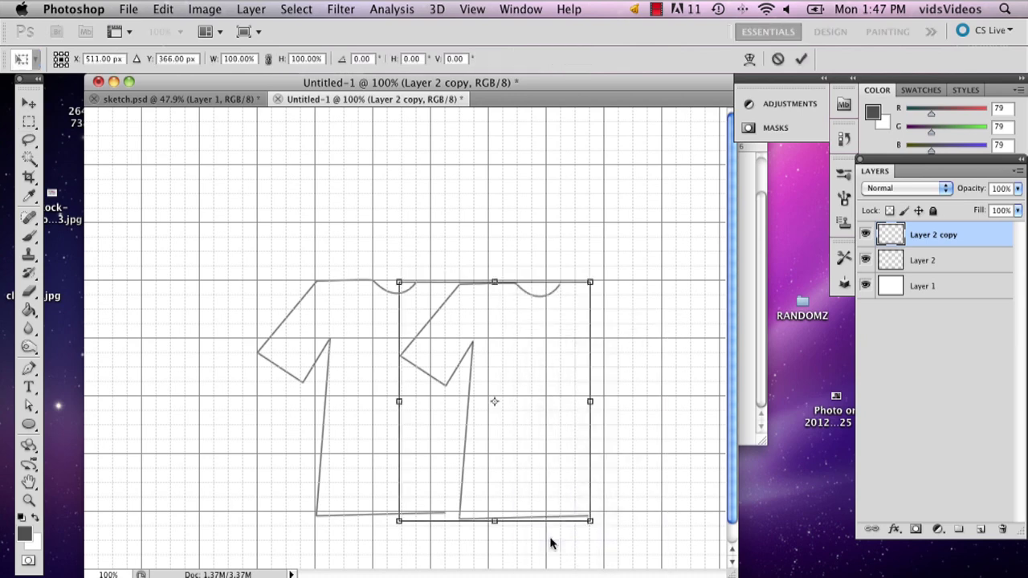
pyautogui.click(801, 59)
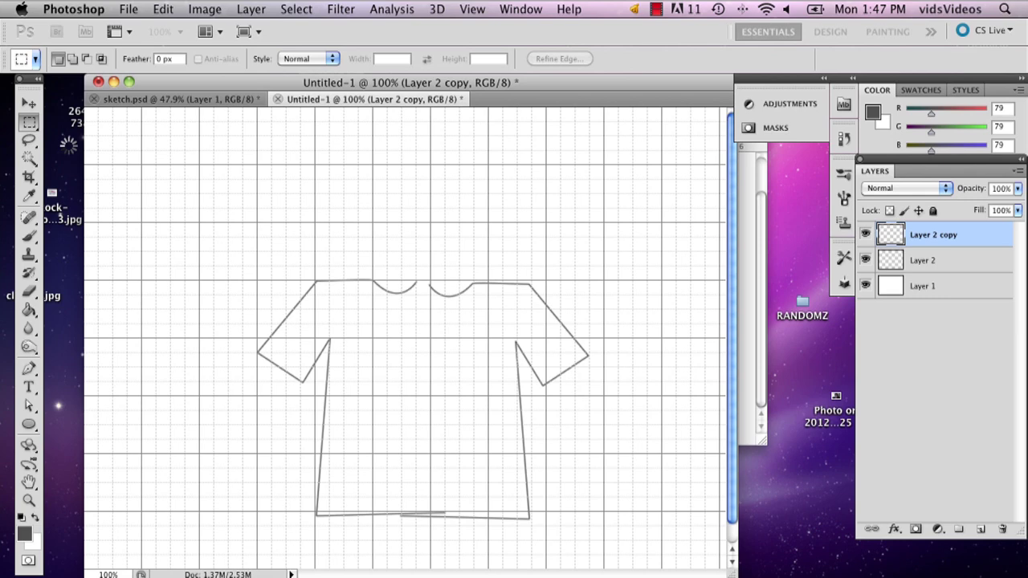
pyautogui.click(29, 102)
pyautogui.moveTo(514, 373); pyautogui.dragTo(450, 349)
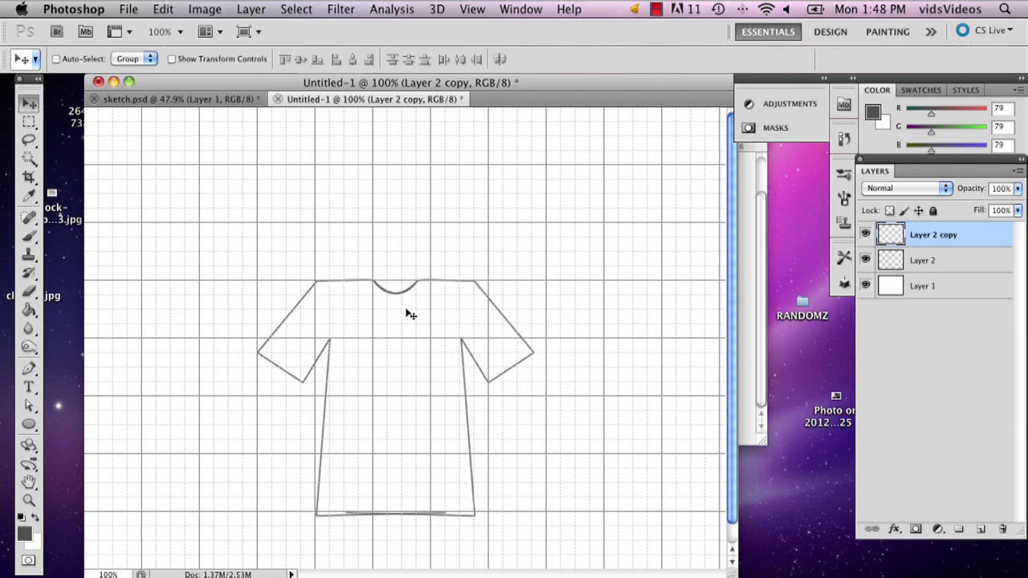
# Zoom to 200% and erase the doubled neckline curve.
pyautogui.click(29, 500)
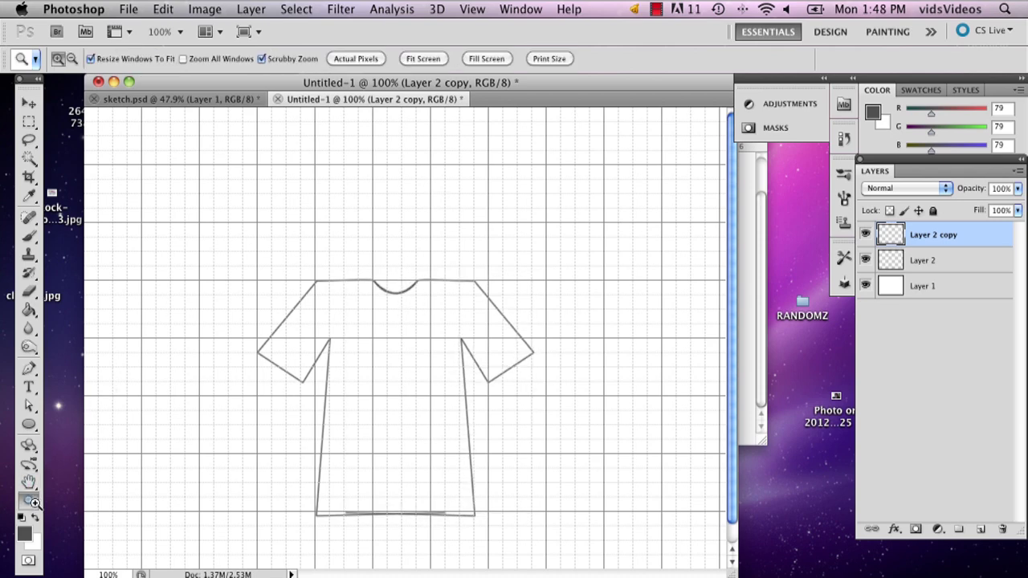
pyautogui.click(443, 342)
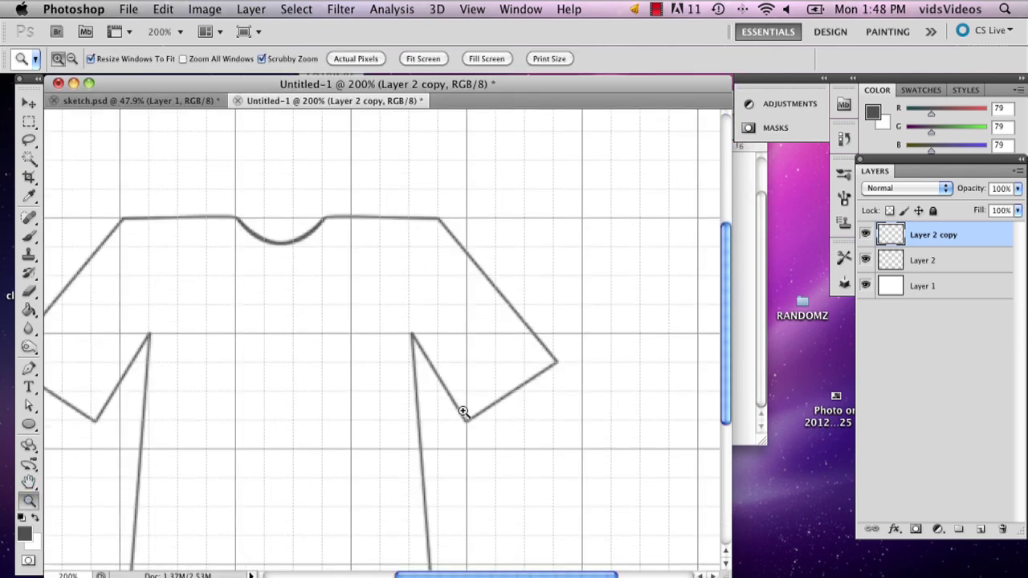
pyautogui.click(29, 290)
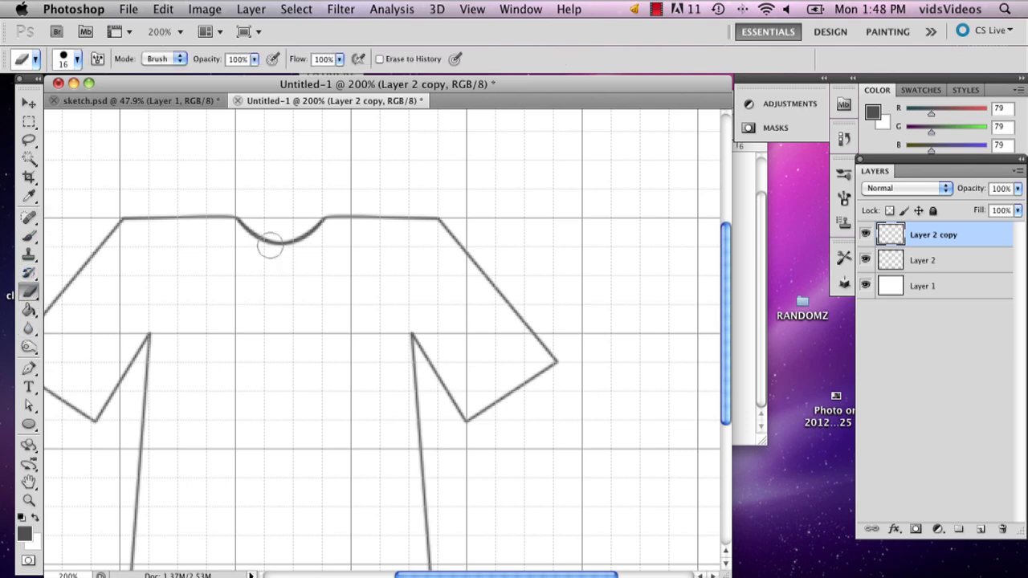
pyautogui.moveTo(271, 241)
pyautogui.mouseDown()
pyautogui.moveTo(252, 246)
pyautogui.moveTo(294, 247)
pyautogui.moveTo(310, 232)
pyautogui.moveTo(261, 250)
pyautogui.mouseUp()
# Erase the overlapping hem lines on Layer 2 copy and Layer 2, then fit the canvas.
pyautogui.scroll(-3, 638, 351)
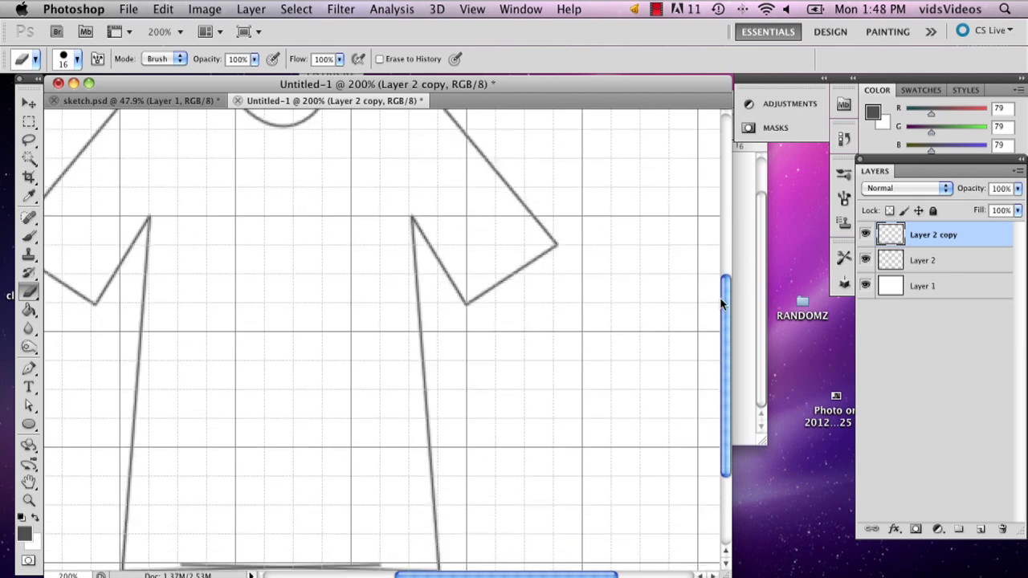
pyautogui.scroll(-2, 637, 351)
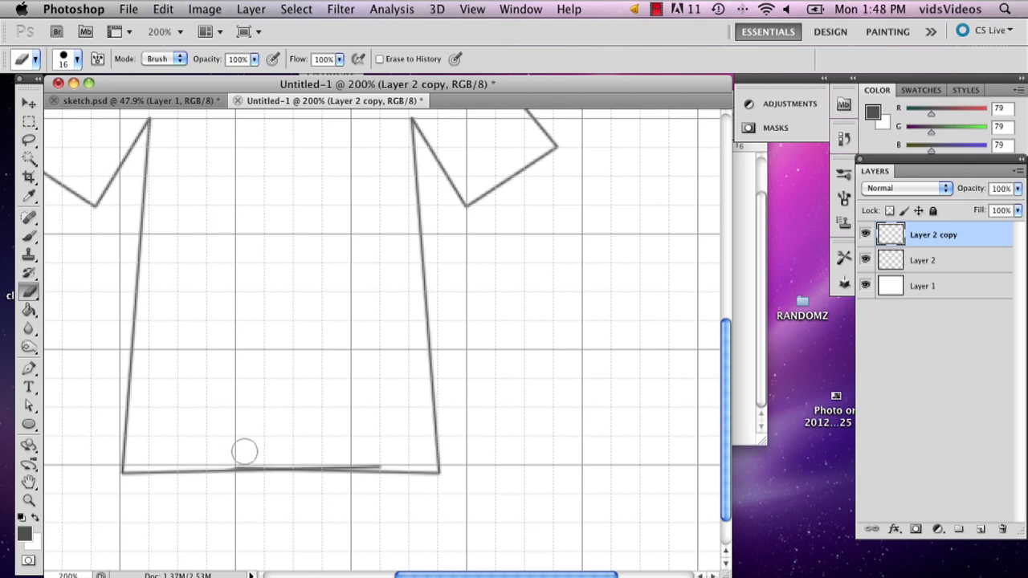
pyautogui.moveTo(192, 455); pyautogui.dragTo(353, 452)
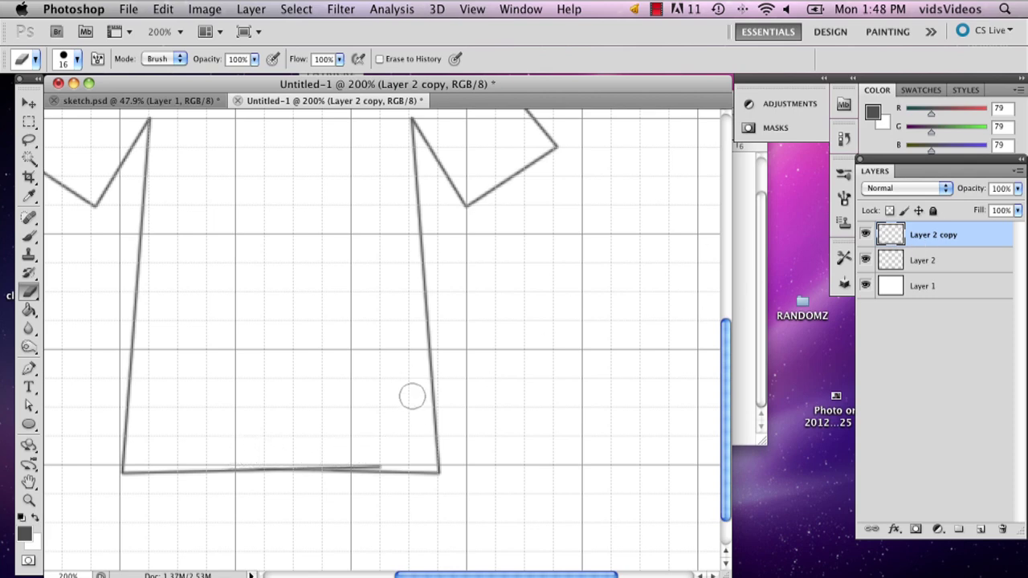
pyautogui.click(883, 260)
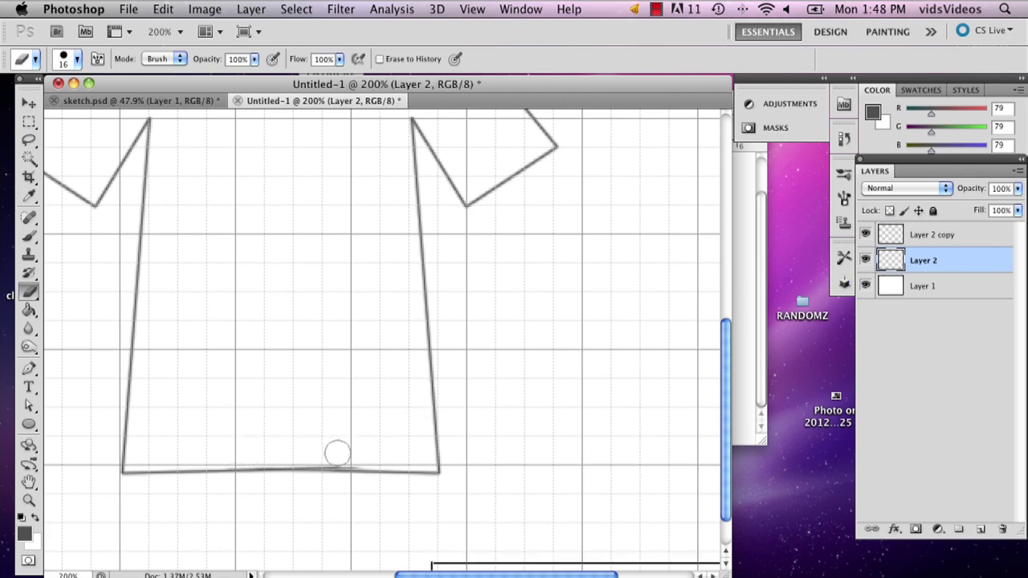
pyautogui.moveTo(338, 454); pyautogui.dragTo(257, 457)
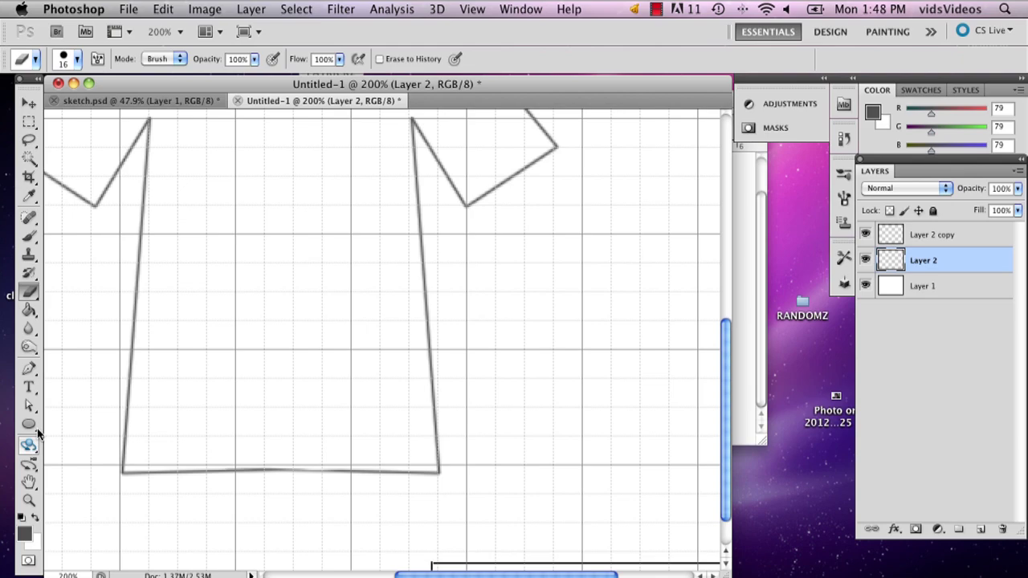
pyautogui.click(29, 500)
pyautogui.click(416, 56)
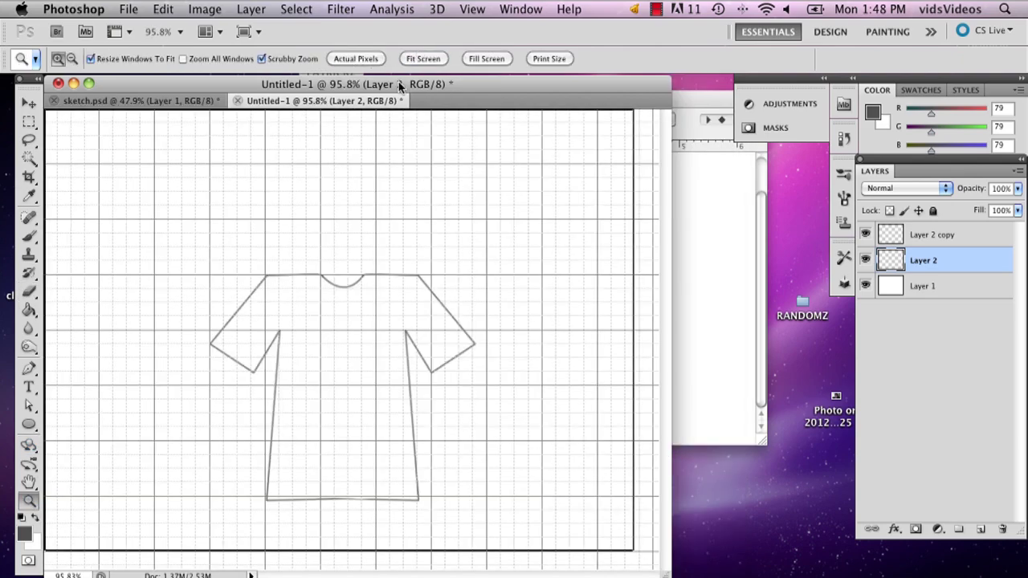